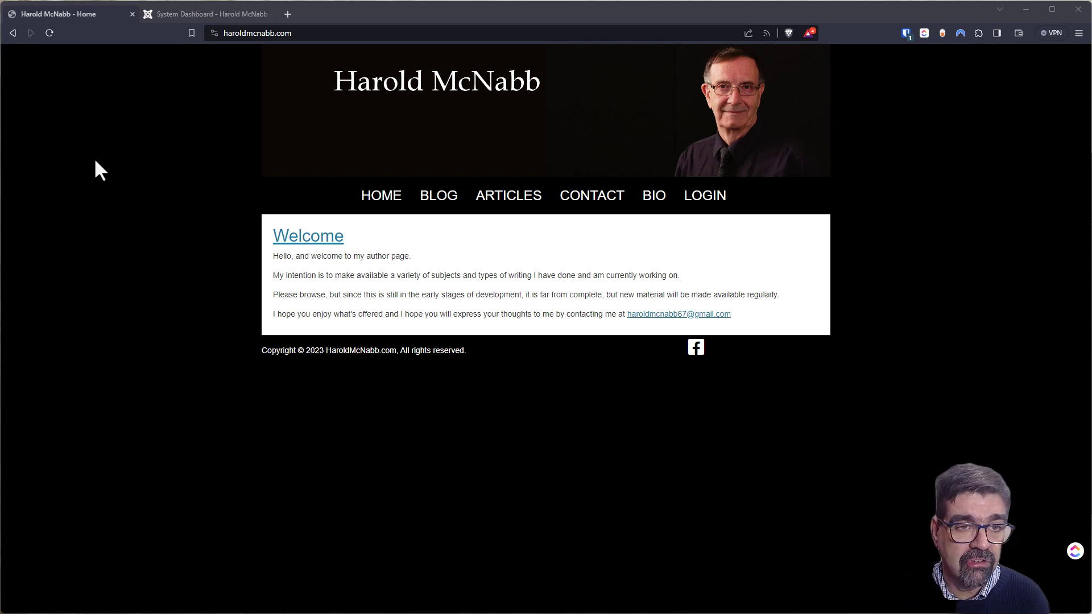
From the administrator dashboard, acknowledge the incompatible-extensions warning for the Joomla 4.4.0 update
{"action": "left_click", "coordinate": [216, 14]}
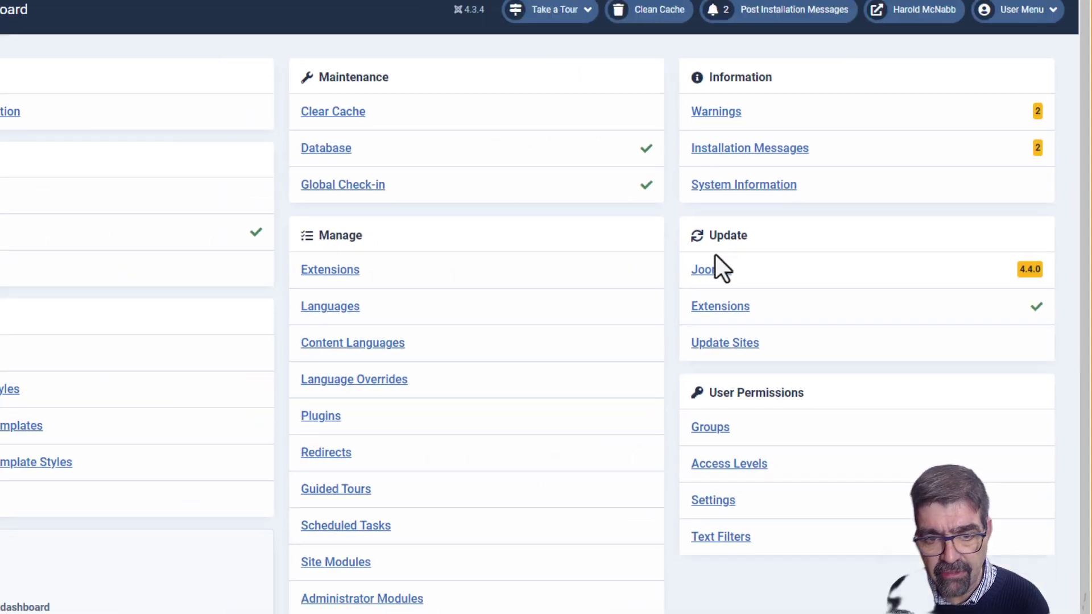
{"action": "left_click", "coordinate": [364, 305]}
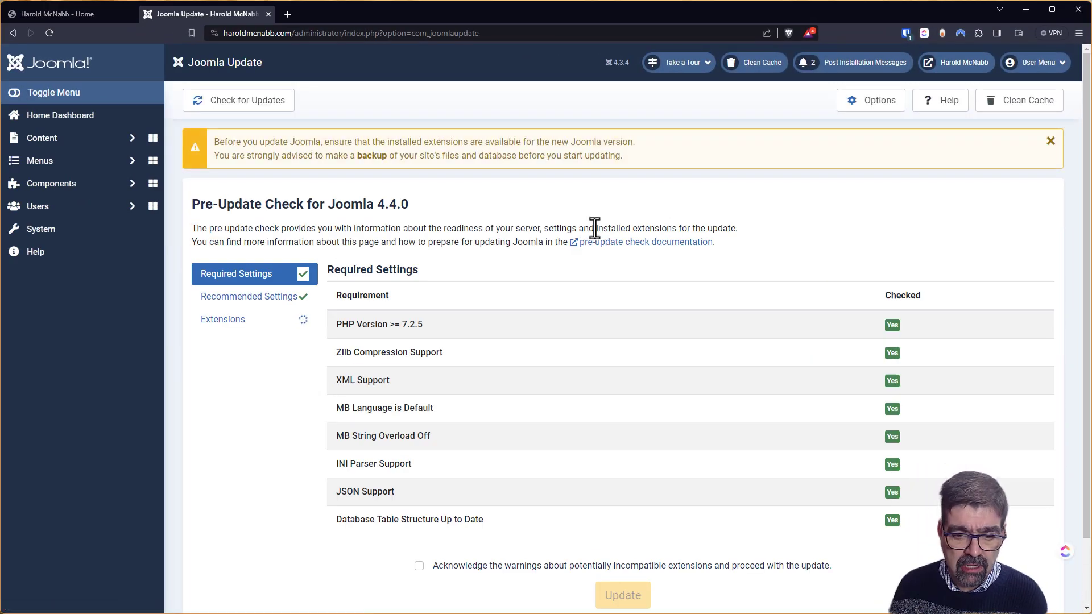
{"action": "left_click", "coordinate": [419, 565]}
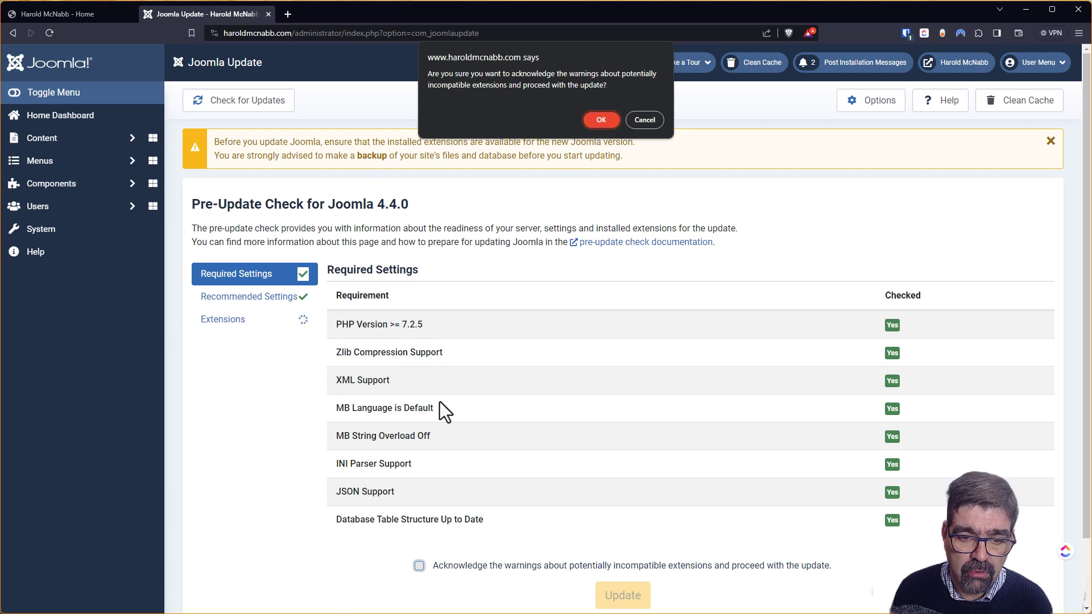
{"action": "left_click", "coordinate": [599, 122]}
Proceed to the Joomla 4.4.0 update and confirm a backup has been made
{"action": "scroll", "coordinate": [537, 299], "scroll_direction": "down", "scroll_amount": 1}
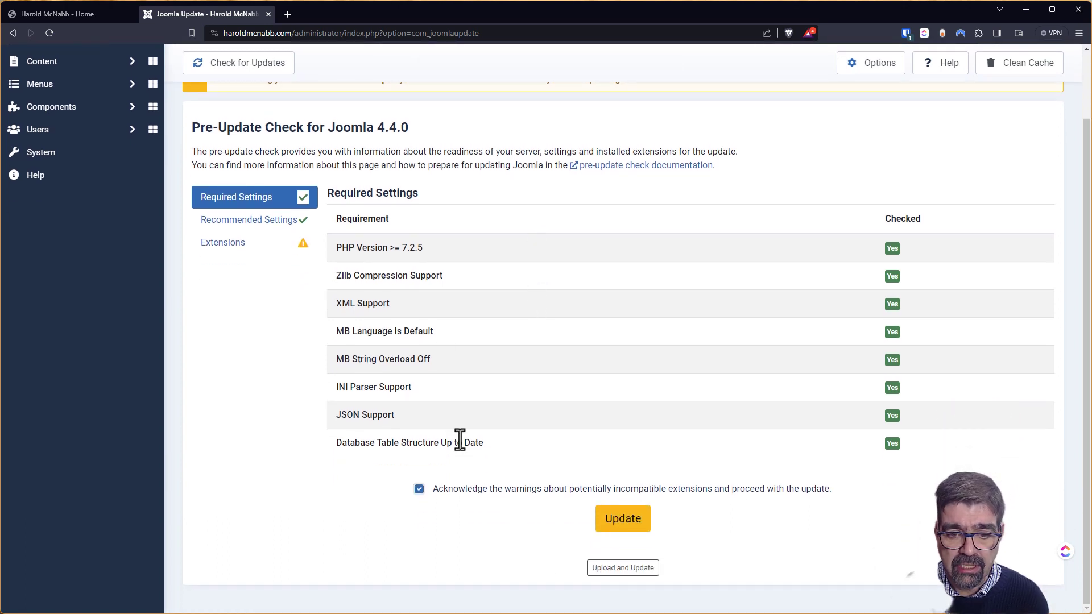
{"action": "left_click", "coordinate": [613, 522]}
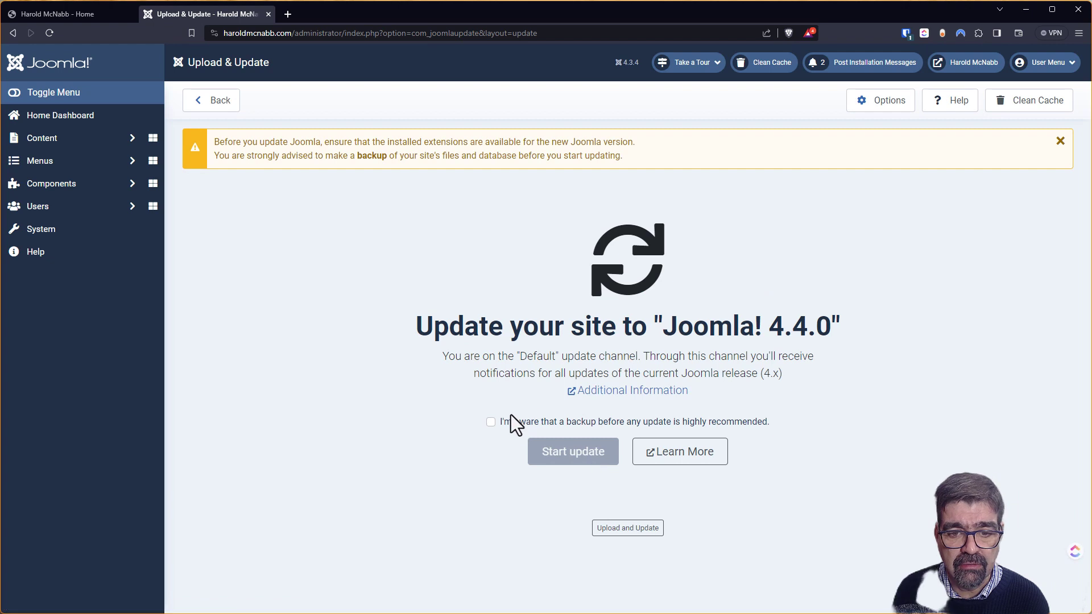
{"action": "left_click", "coordinate": [510, 422]}
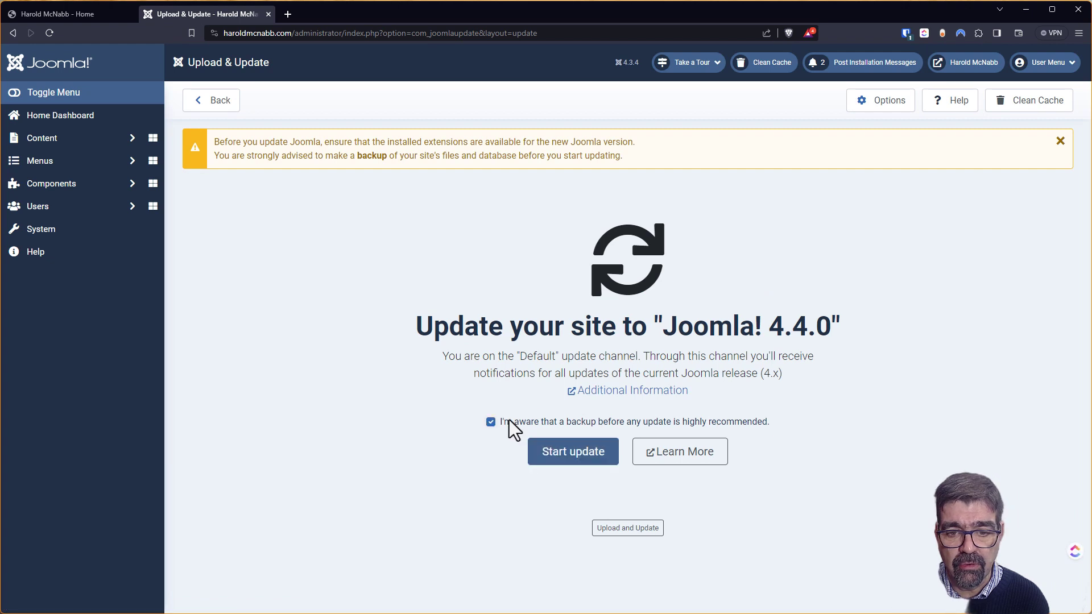
Start the update so the site moves from 4.3.4 to Joomla 4.4.0
{"action": "left_click", "coordinate": [566, 455]}
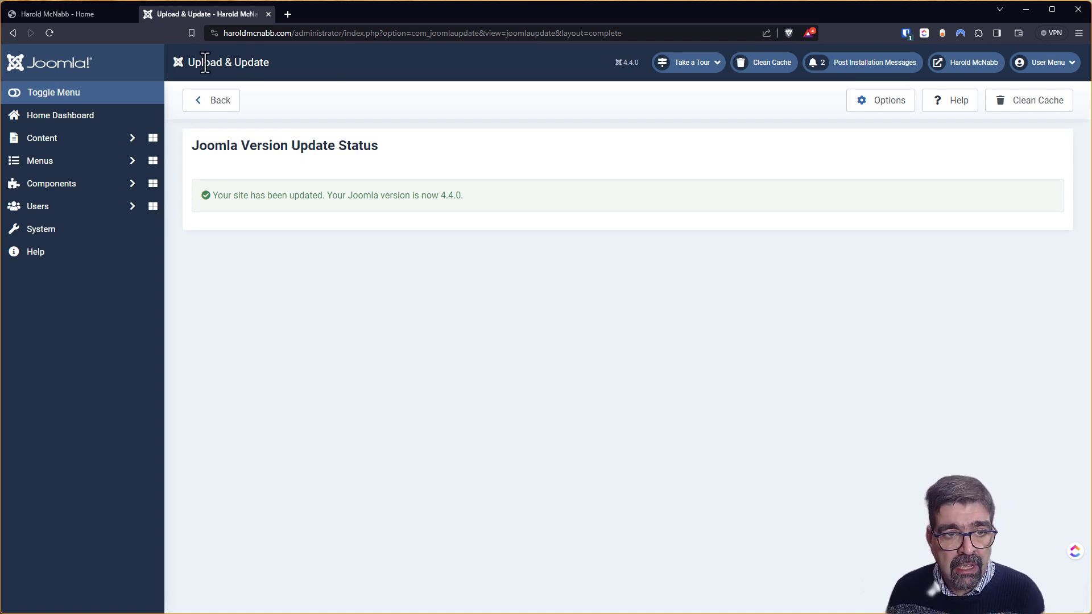
Switch the Joomla Update channel to Joomla Next in the update options
{"action": "left_click", "coordinate": [889, 106]}
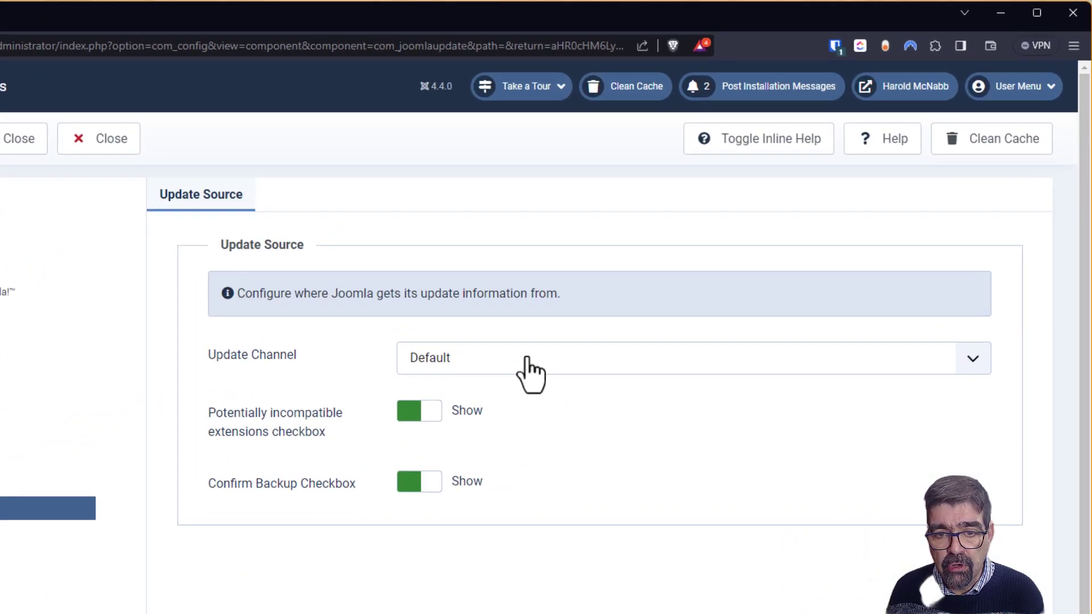
{"action": "left_click", "coordinate": [676, 262]}
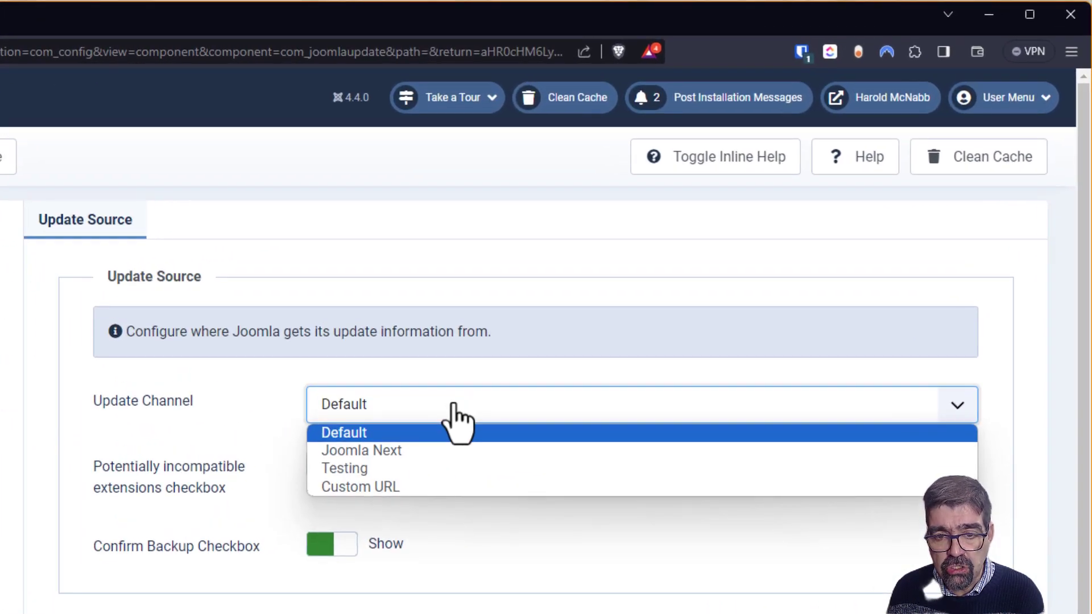
{"action": "left_click", "coordinate": [462, 452]}
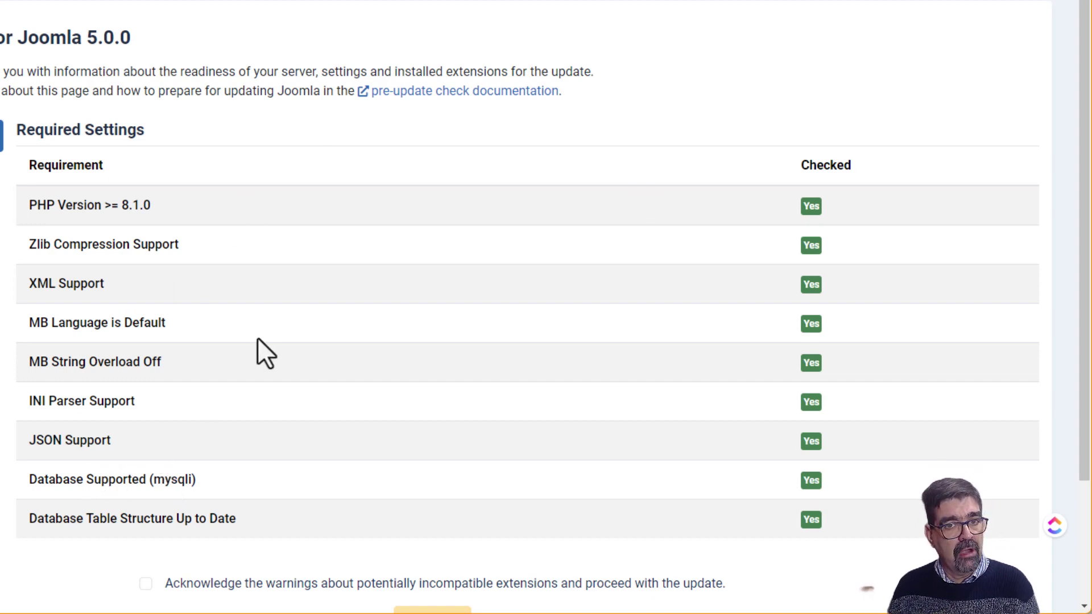
Review the extension compatibility check, acknowledge the warnings, and proceed to the Joomla 5.0.0 update
{"action": "left_click", "coordinate": [83, 272]}
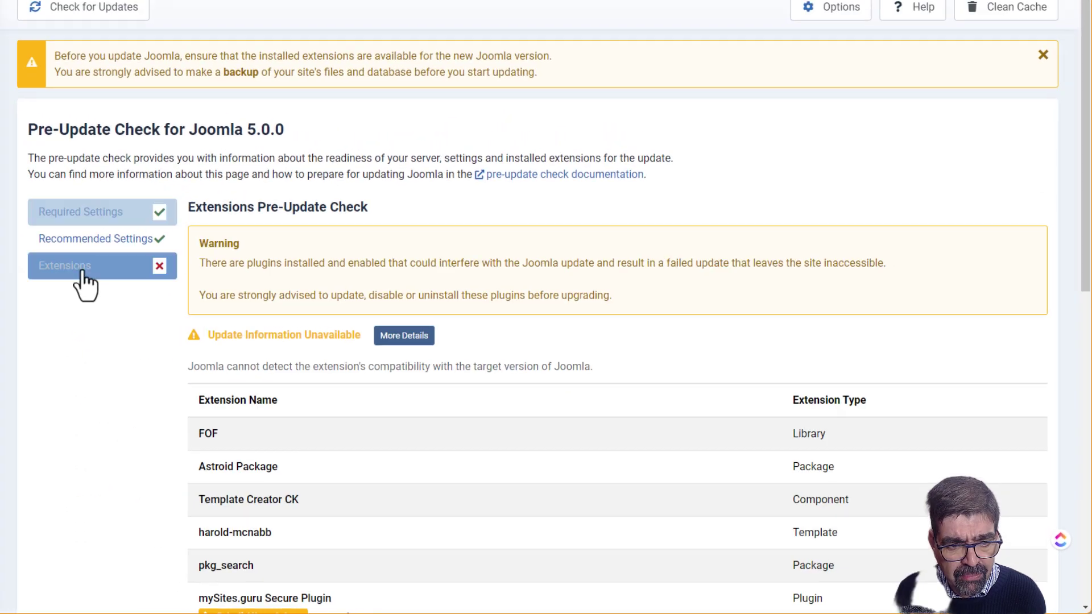
{"action": "scroll", "coordinate": [513, 272], "scroll_direction": "down", "scroll_amount": 1}
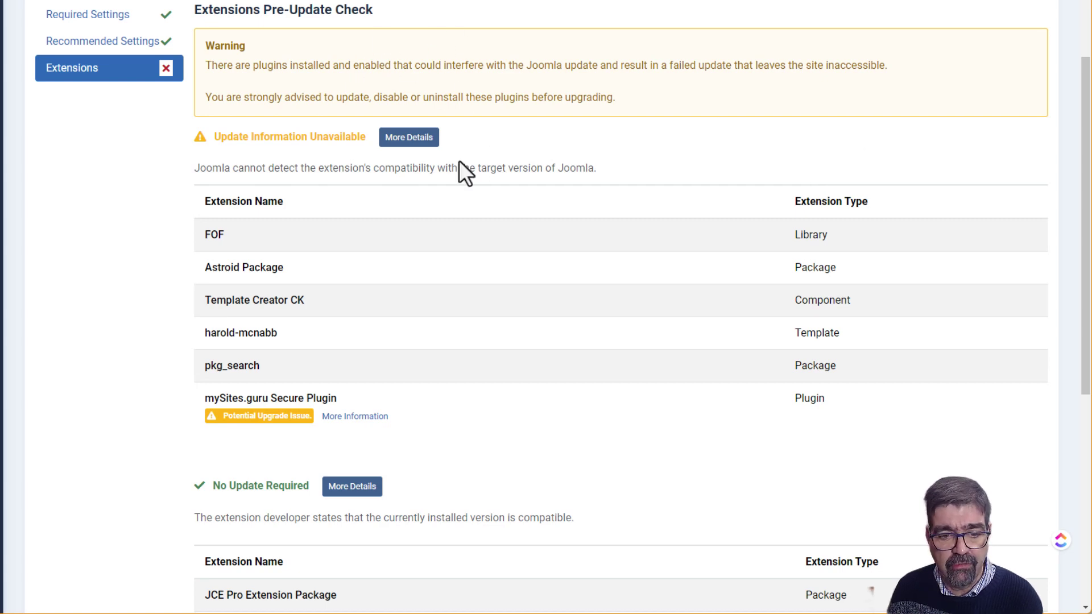
{"action": "scroll", "coordinate": [468, 159], "scroll_direction": "down", "scroll_amount": 5}
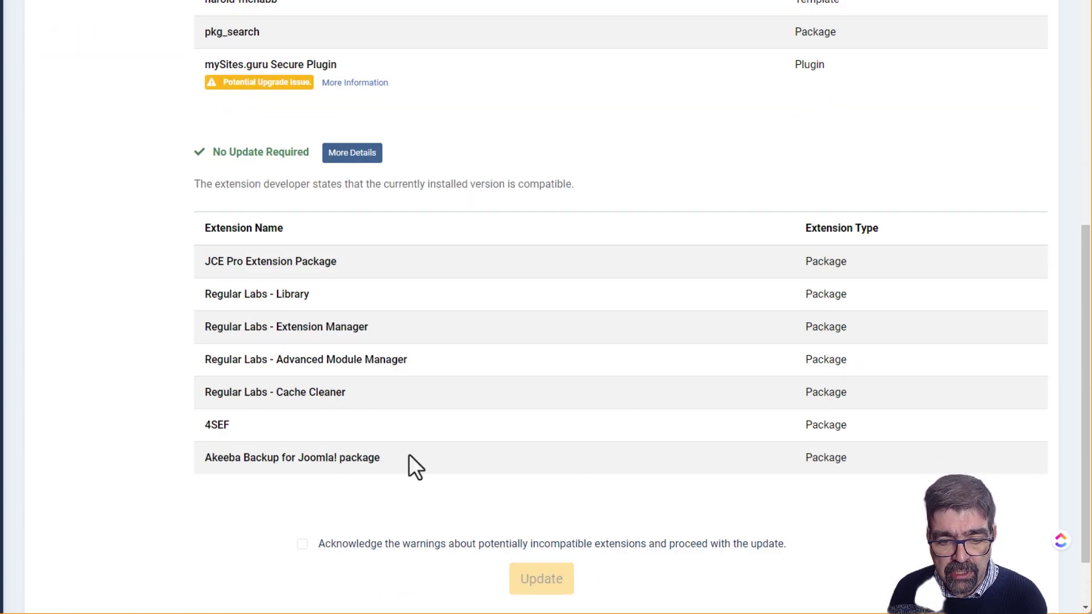
{"action": "left_click", "coordinate": [302, 544]}
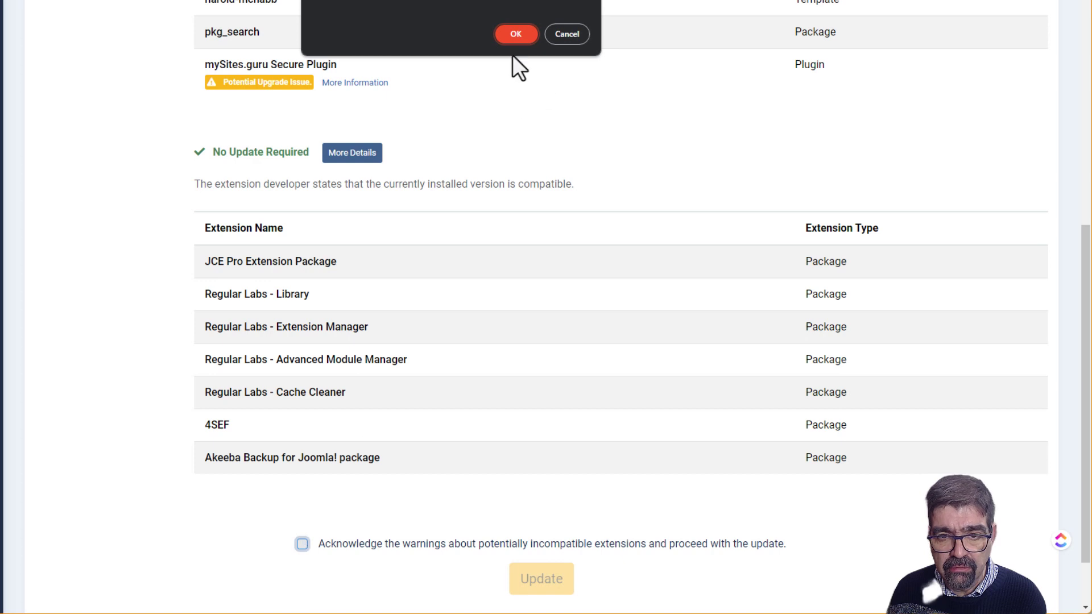
{"action": "left_click", "coordinate": [514, 35]}
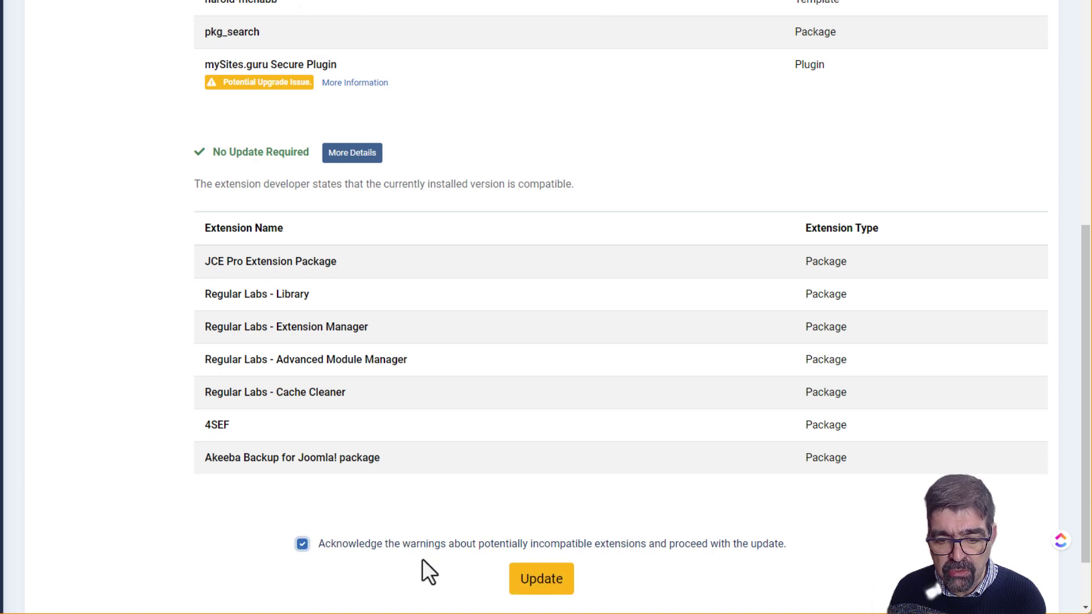
{"action": "left_click", "coordinate": [544, 587]}
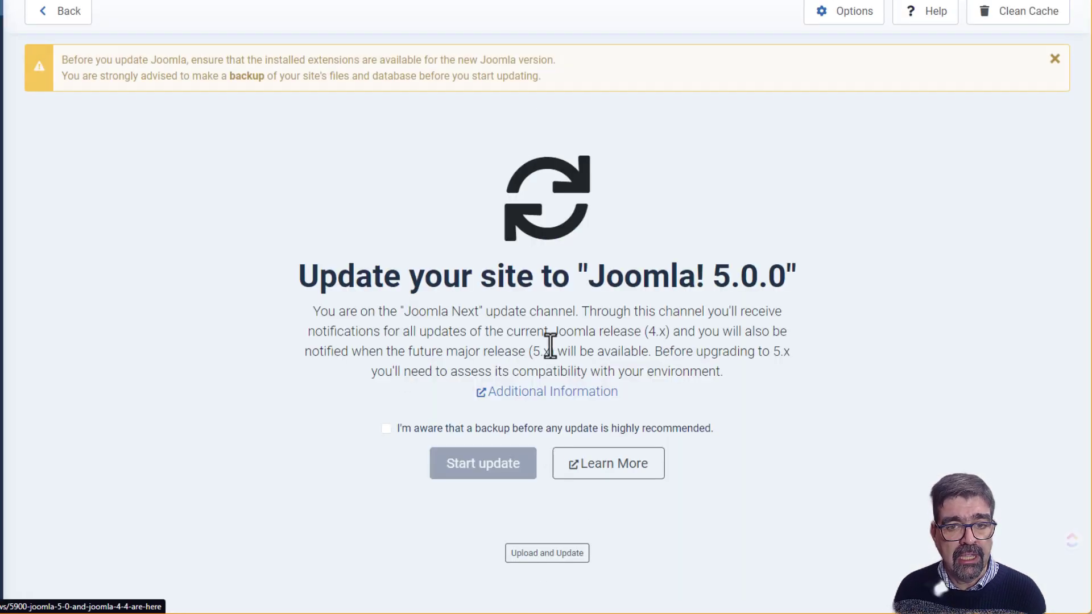
Confirm a backup exists before updating to Joomla 5.0.0
{"action": "left_click", "coordinate": [386, 430]}
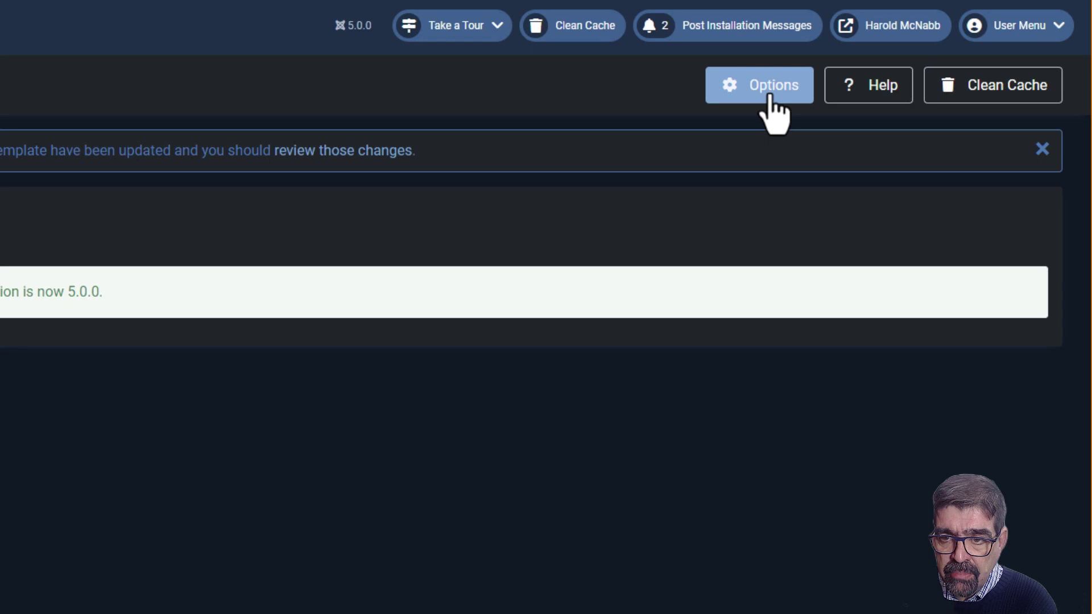
Set the Joomla Update channel back to Default and save the options
{"action": "left_click", "coordinate": [768, 91]}
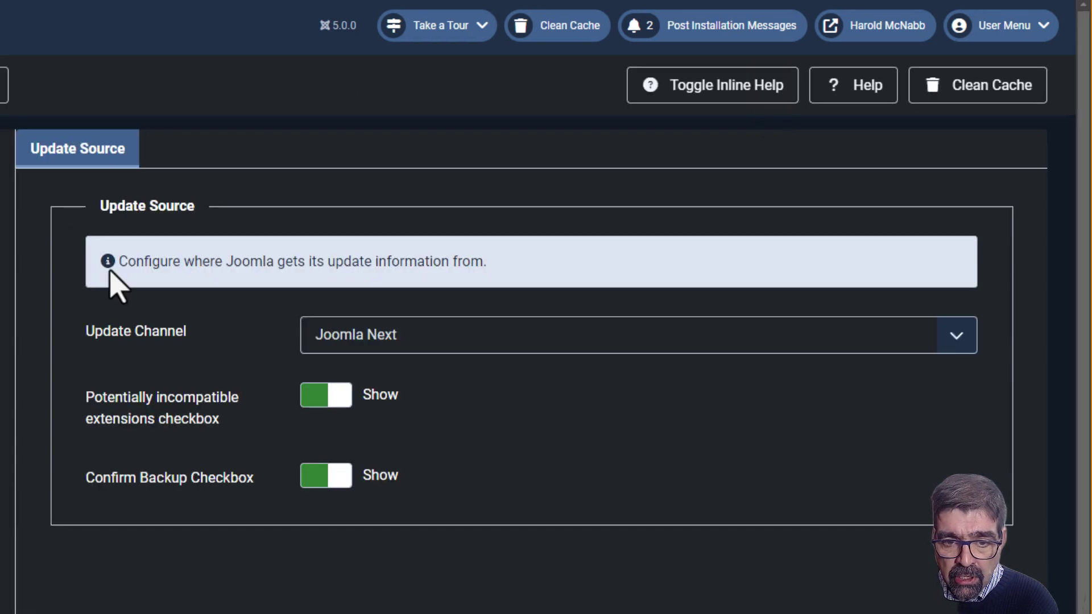
{"action": "left_click", "coordinate": [419, 345]}
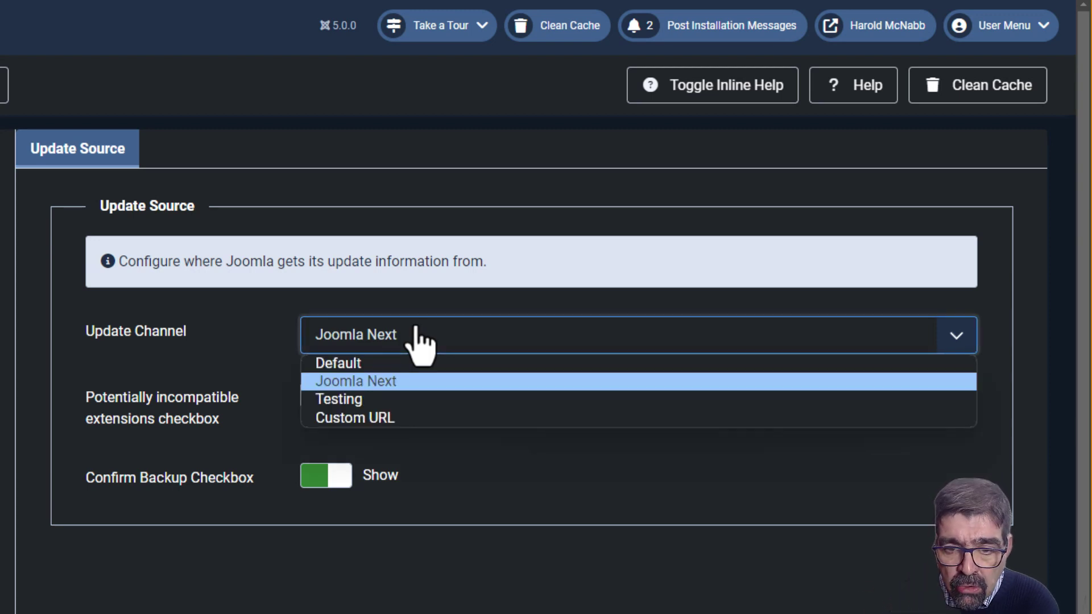
{"action": "left_click", "coordinate": [385, 363]}
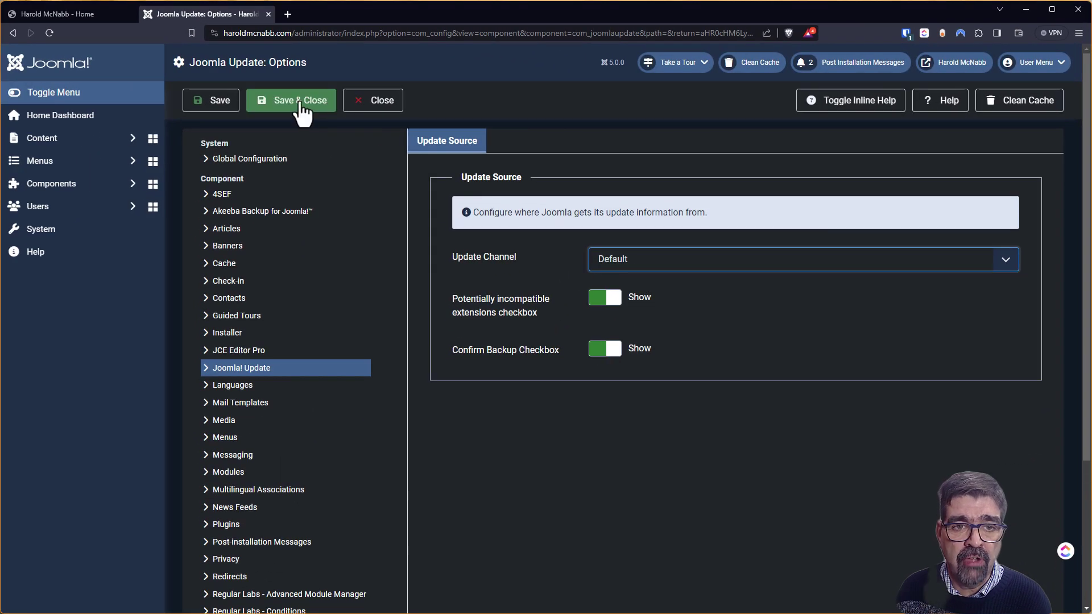
{"action": "left_click", "coordinate": [298, 104]}
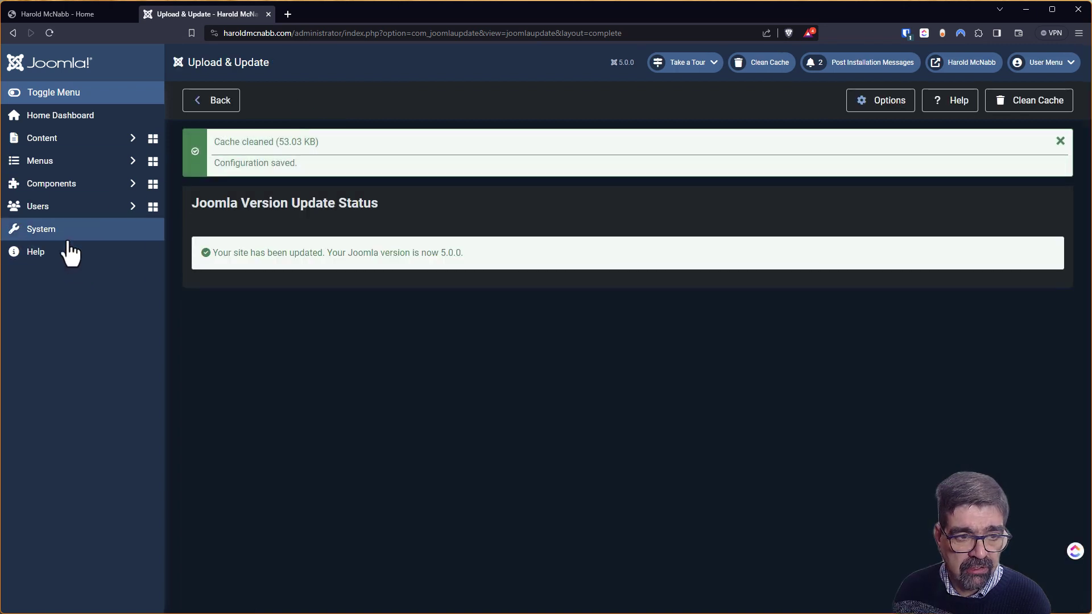
Open the System Dashboard from the left sidebar
{"action": "left_click", "coordinate": [50, 230]}
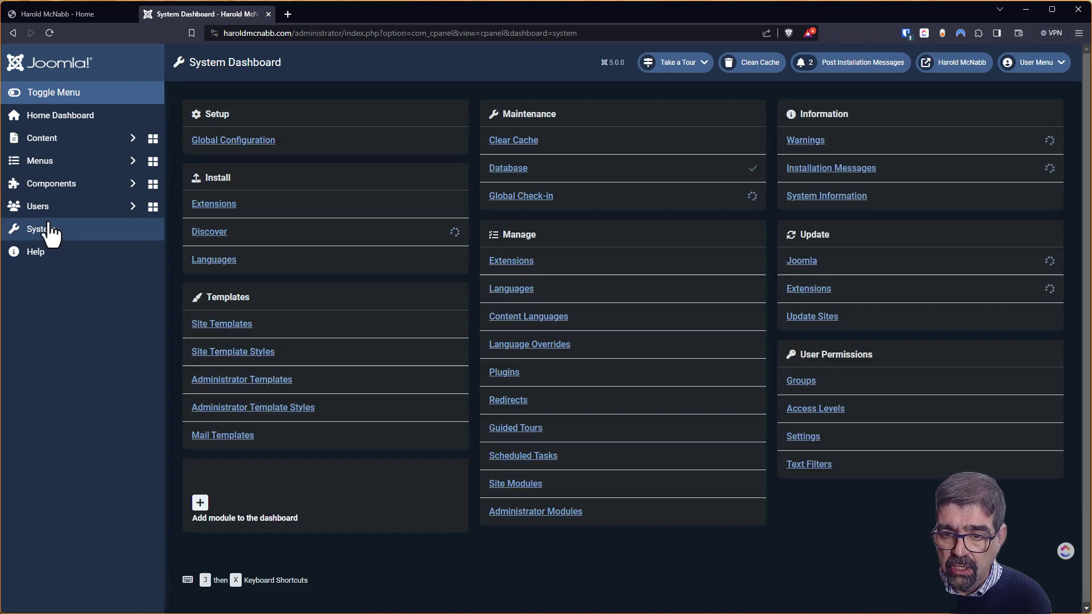